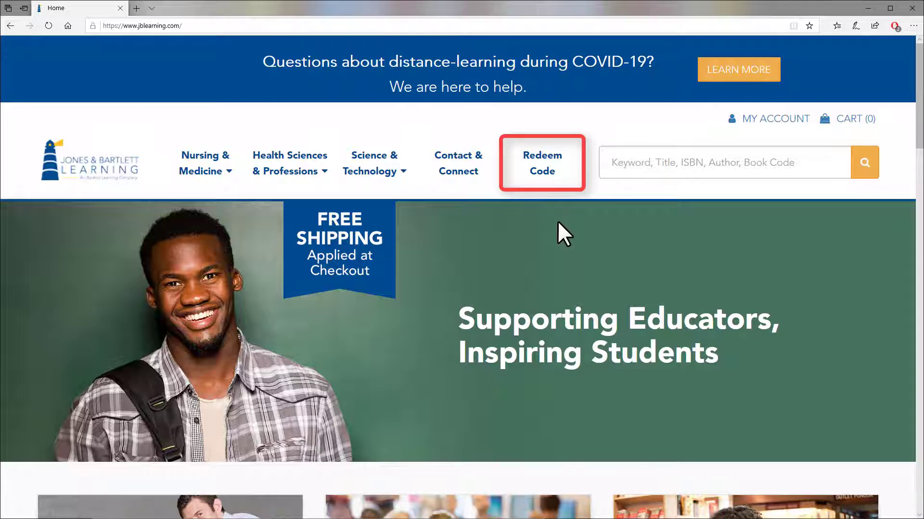
Step: Agree to the terms, paste and redeem the access code, leaving Course ID blank
{"action": "left_click", "coordinate": [544, 177]}
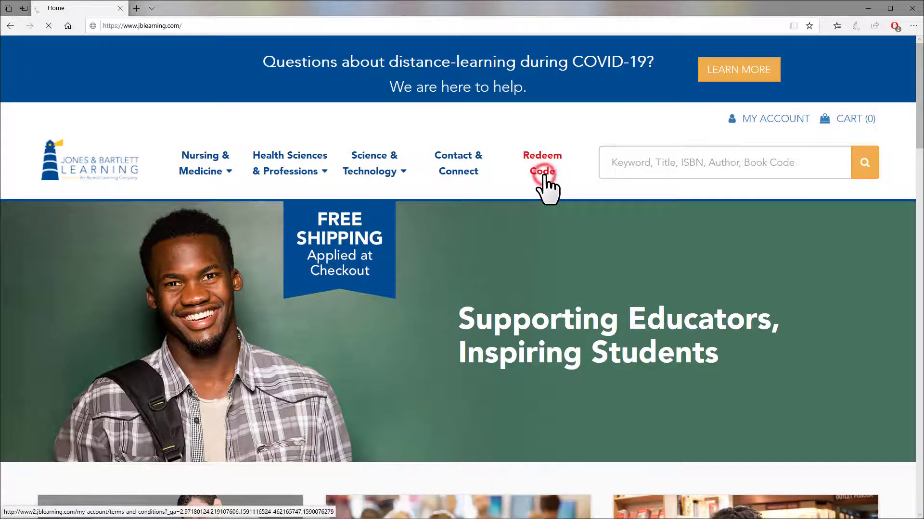
{"action": "left_click_drag", "start_coordinate": [789, 224], "coordinate": [809, 383]}
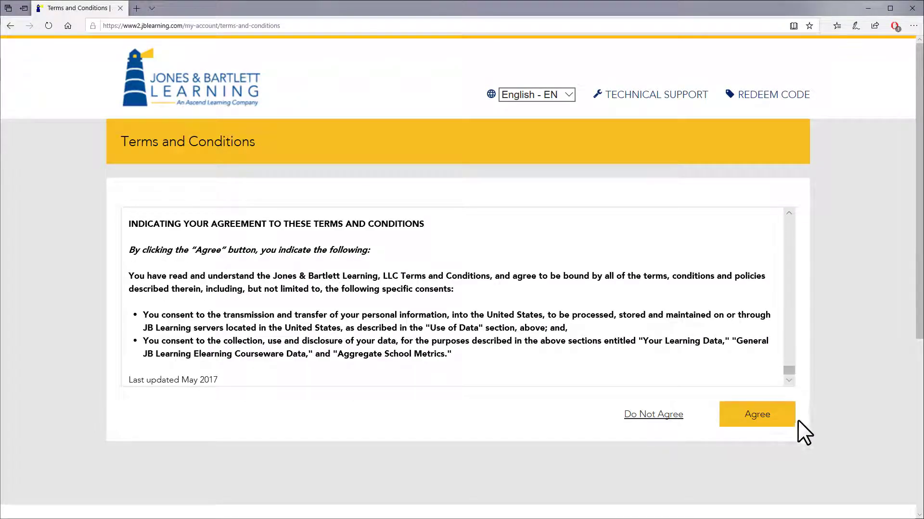
{"action": "left_click", "coordinate": [766, 423]}
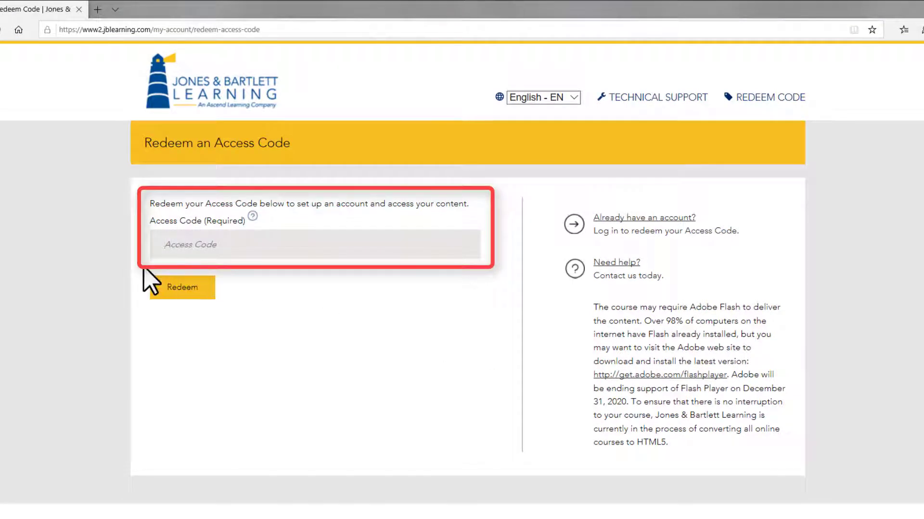
{"action": "key", "text": "ctrl+v"}
{"action": "left_click", "coordinate": [167, 292]}
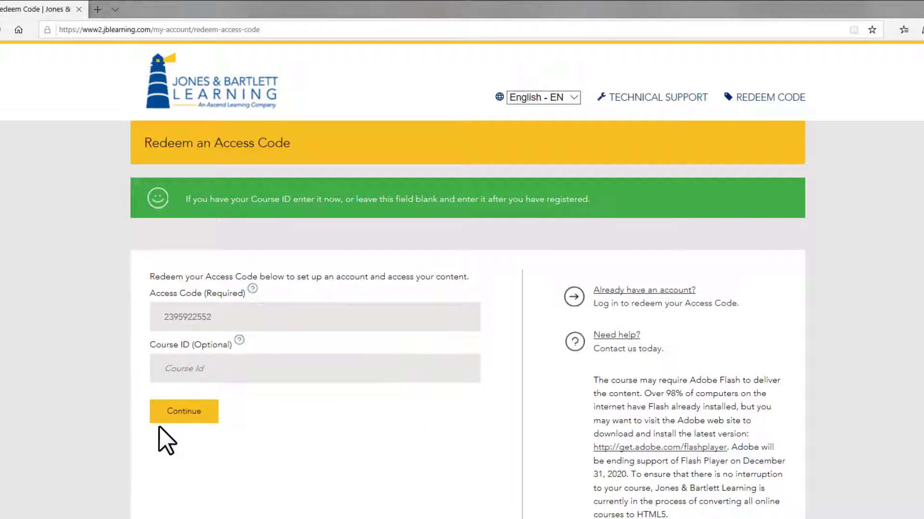
{"action": "left_click", "coordinate": [170, 417]}
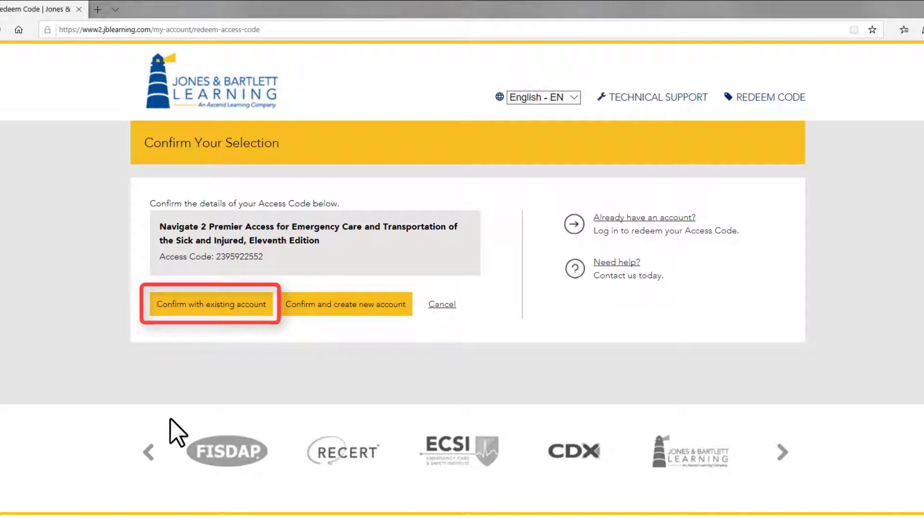
Step: Confirm the Navigate 2 Premier Access product and complete the Create an Account form
{"action": "left_click", "coordinate": [315, 317]}
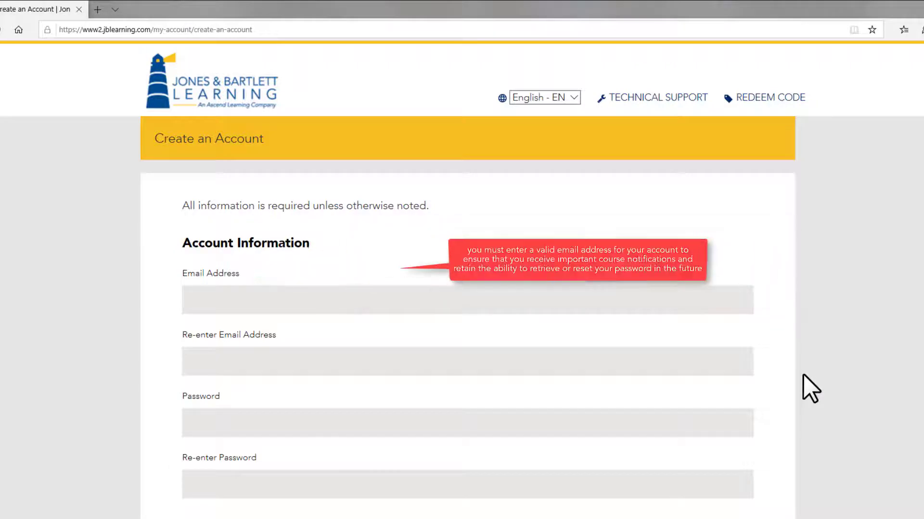
{"action": "scroll", "coordinate": [803, 374], "scroll_direction": "down", "scroll_amount": 10}
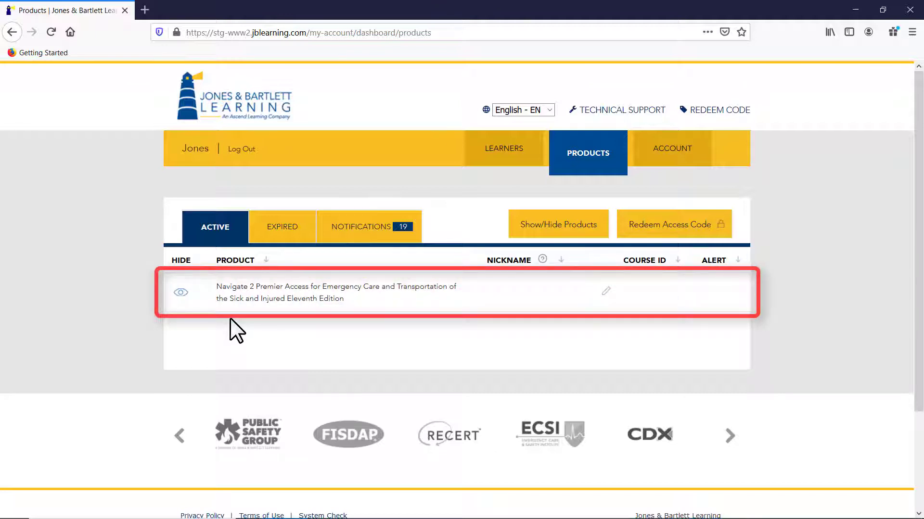
Step: Enroll the Navigate 2 product in course ID 22dd77 and launch the course
{"action": "left_click", "coordinate": [295, 292]}
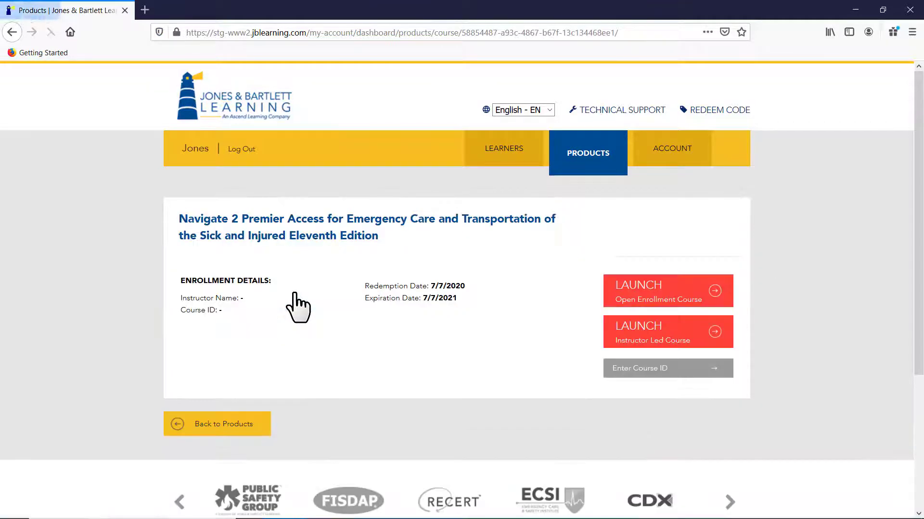
{"action": "left_click", "coordinate": [685, 372]}
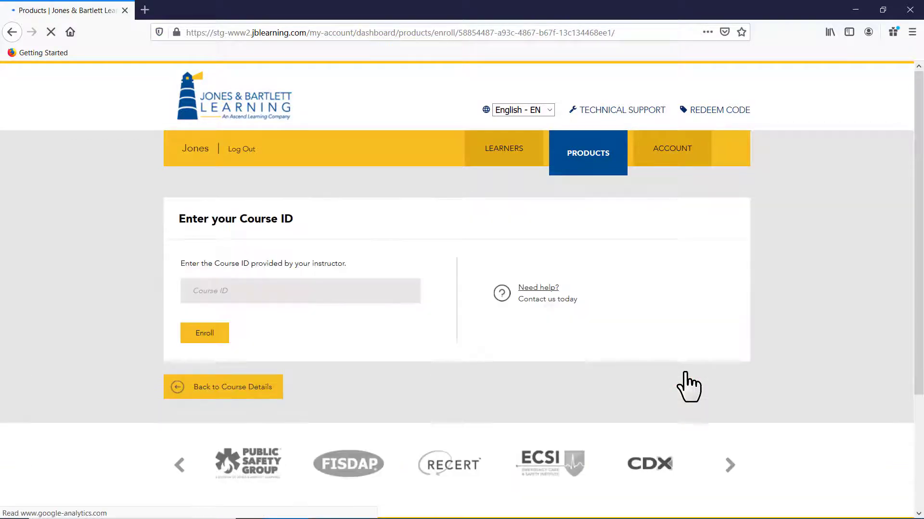
{"action": "left_click", "coordinate": [270, 289]}
{"action": "type", "text": "22"}
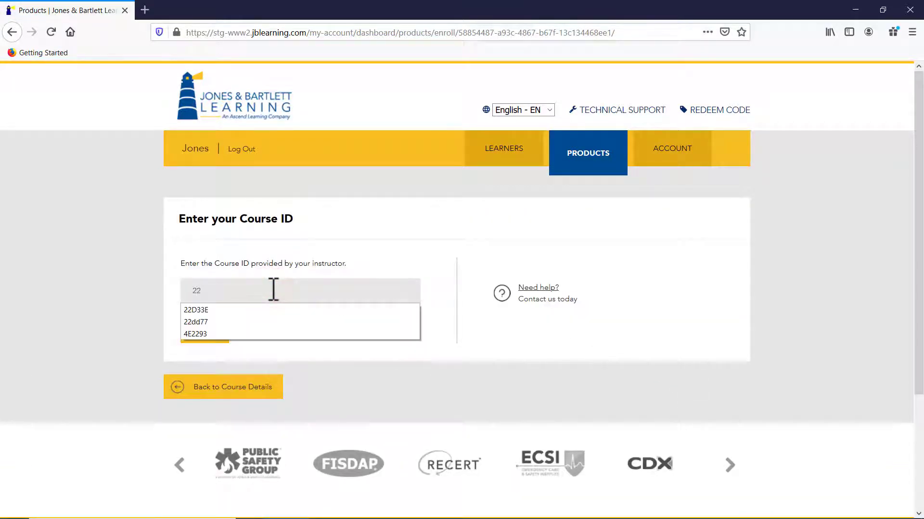
{"action": "type", "text": "dd77"}
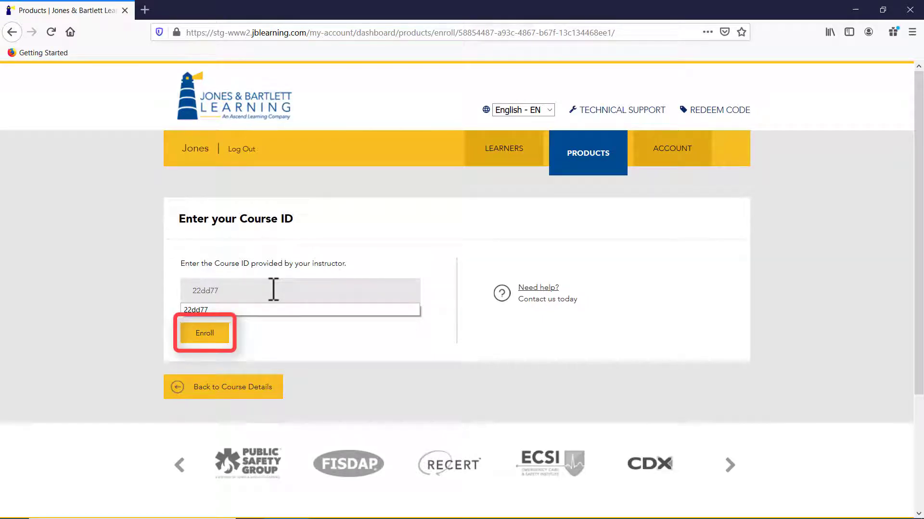
{"action": "left_click", "coordinate": [205, 333]}
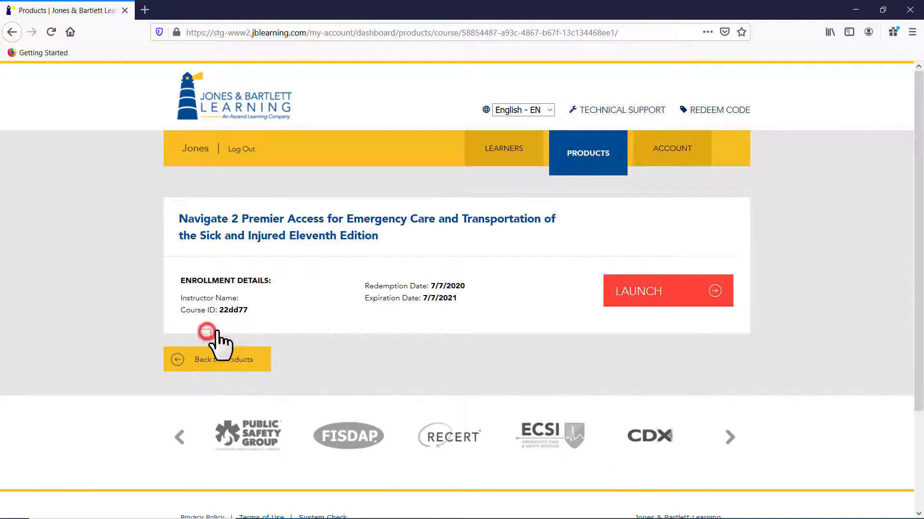
{"action": "left_click", "coordinate": [672, 291]}
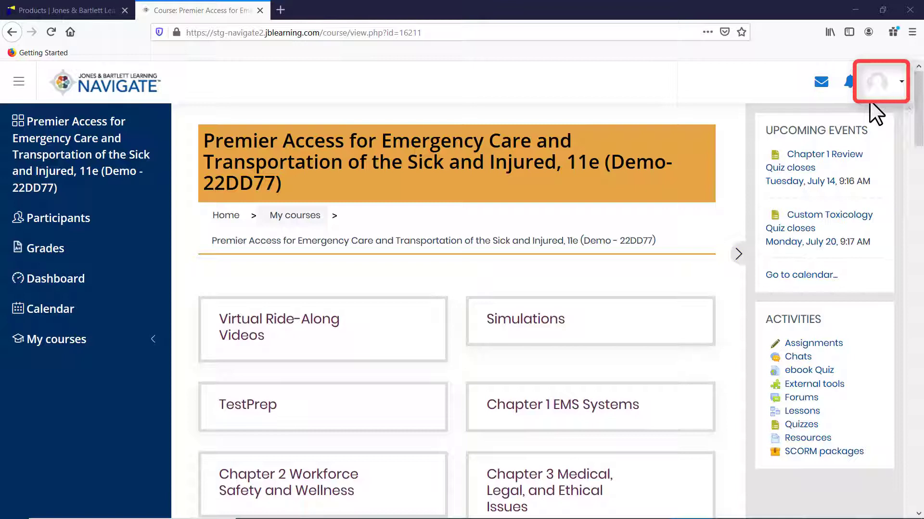
Step: Go to the user's profile page and start editing the profile details
{"action": "left_click", "coordinate": [884, 86]}
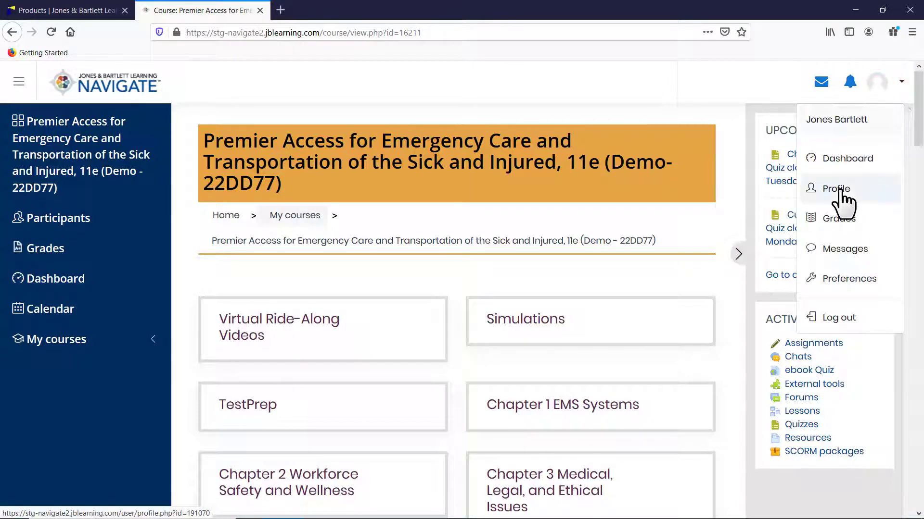
{"action": "left_click", "coordinate": [840, 192]}
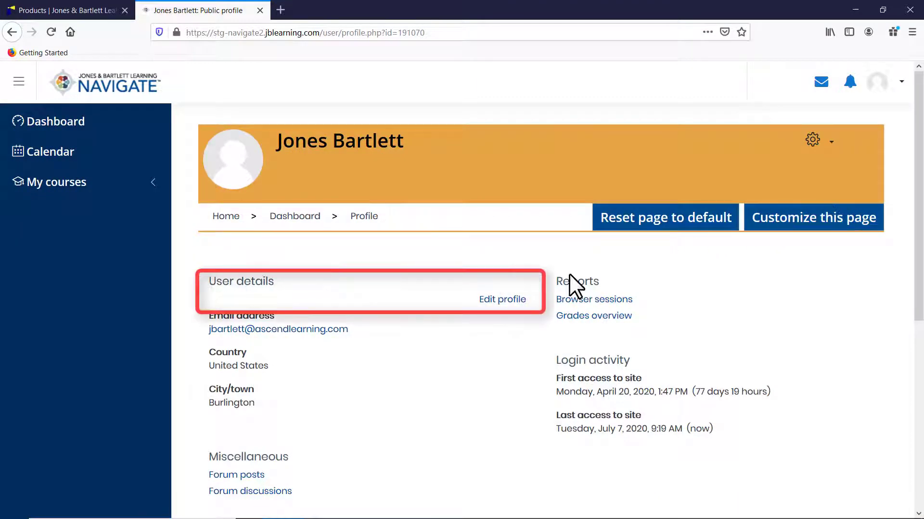
{"action": "left_click", "coordinate": [492, 298]}
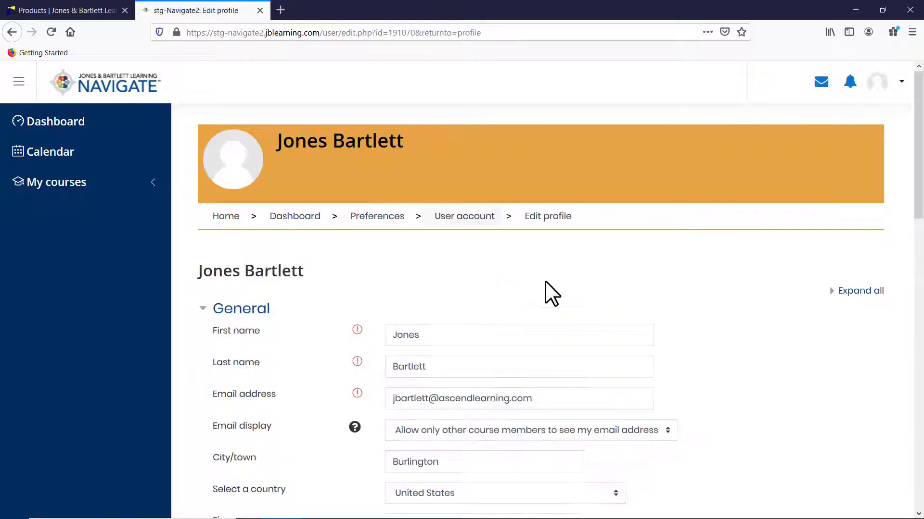
{"action": "left_click_drag", "start_coordinate": [917, 165], "coordinate": [907, 250]}
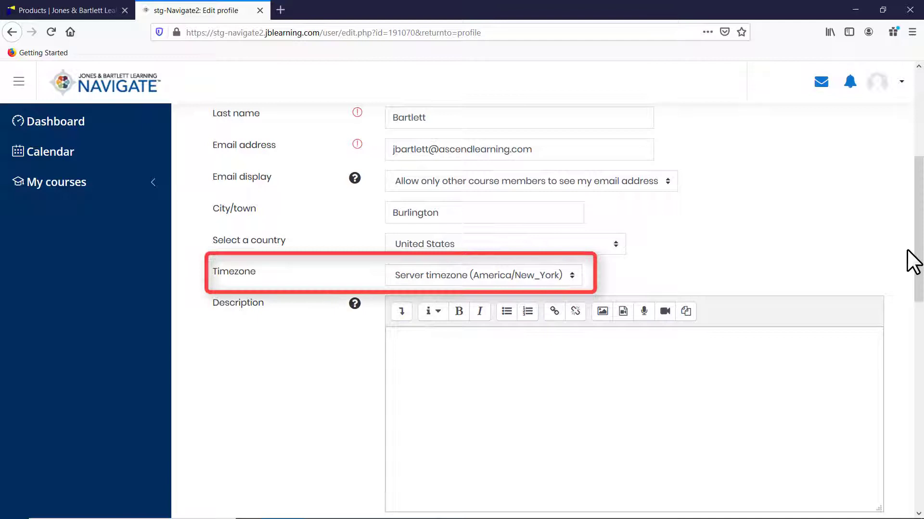
Step: Choose America/Los_Angeles as the timezone and save the profile
{"action": "left_click", "coordinate": [570, 275]}
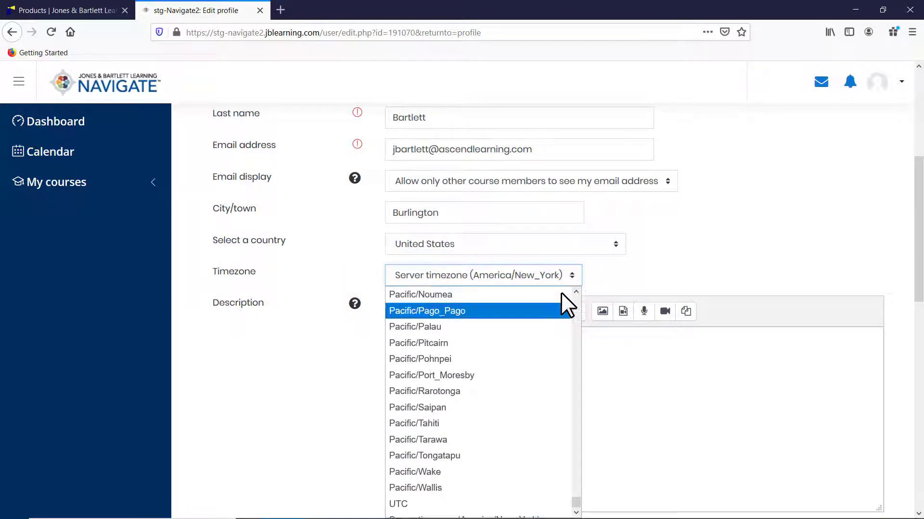
{"action": "scroll", "coordinate": [498, 384], "scroll_direction": "up", "scroll_amount": 7}
{"action": "scroll", "coordinate": [498, 385], "scroll_direction": "up", "scroll_amount": 2}
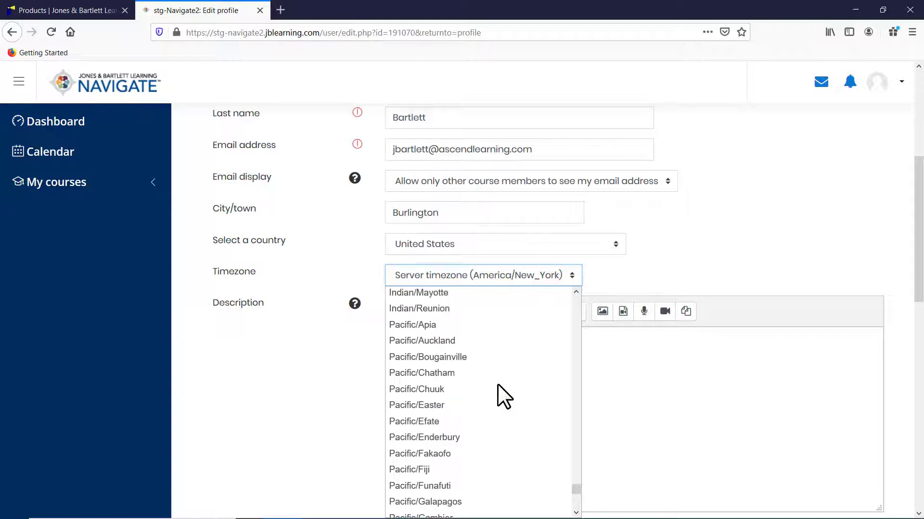
{"action": "scroll", "coordinate": [497, 397], "scroll_direction": "up", "scroll_amount": 20}
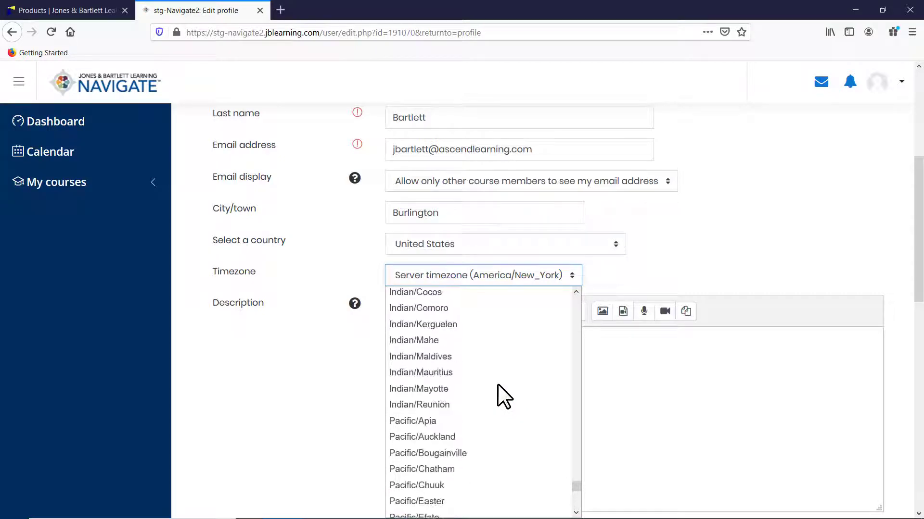
{"action": "left_click_drag", "start_coordinate": [576, 441], "coordinate": [573, 364]}
{"action": "left_click", "coordinate": [472, 386]}
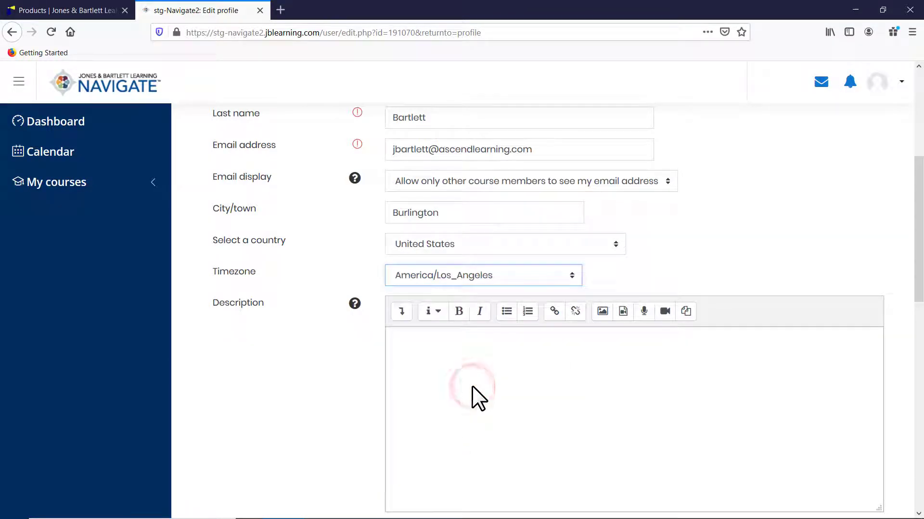
{"action": "left_click_drag", "start_coordinate": [916, 244], "coordinate": [893, 403]}
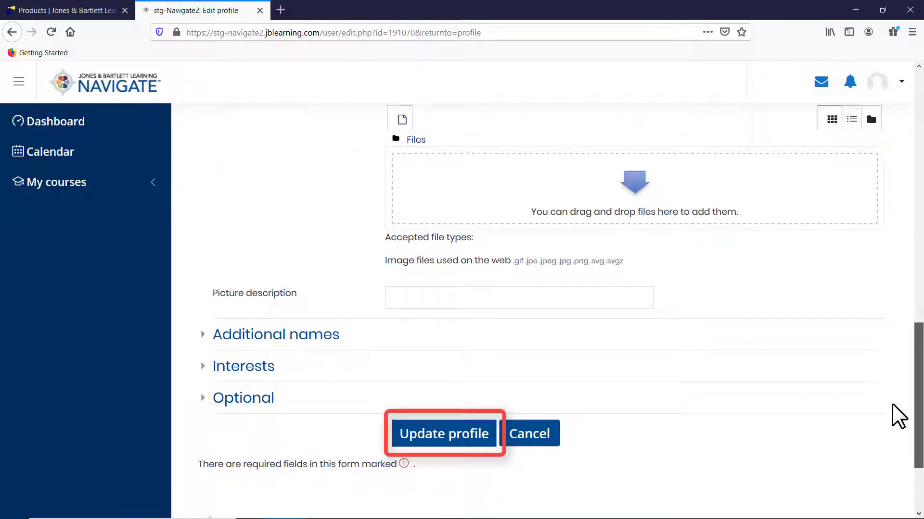
{"action": "left_click", "coordinate": [438, 433]}
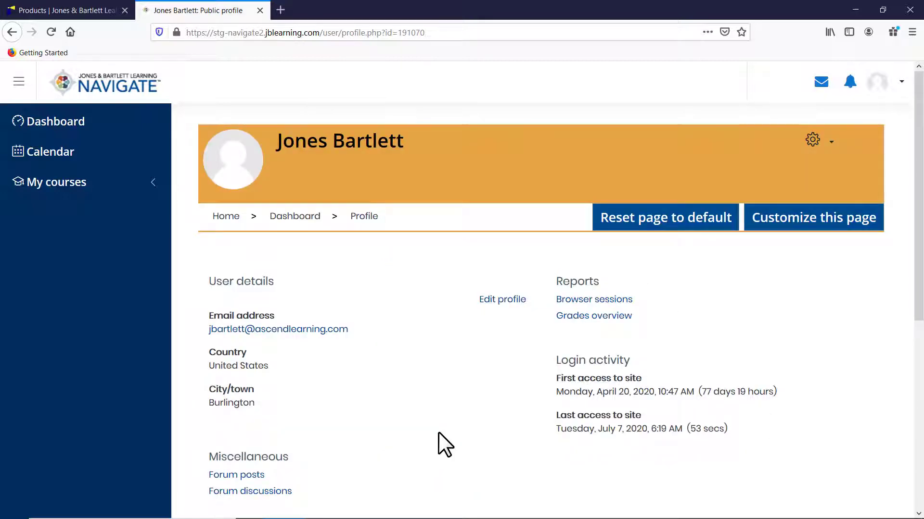
Step: Open the Premier Access course and the Chapter 1 EMS Systems audio book
{"action": "left_click", "coordinate": [150, 185]}
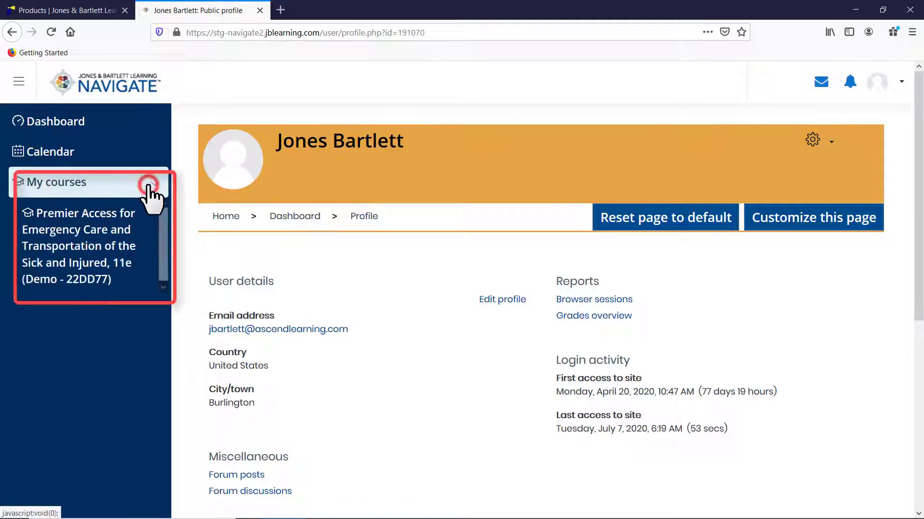
{"action": "left_click", "coordinate": [80, 245]}
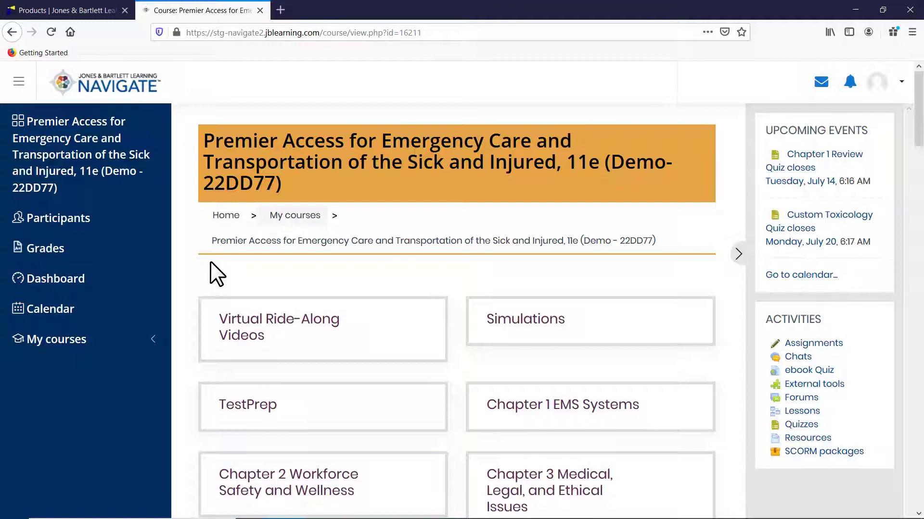
{"action": "left_click", "coordinate": [528, 405]}
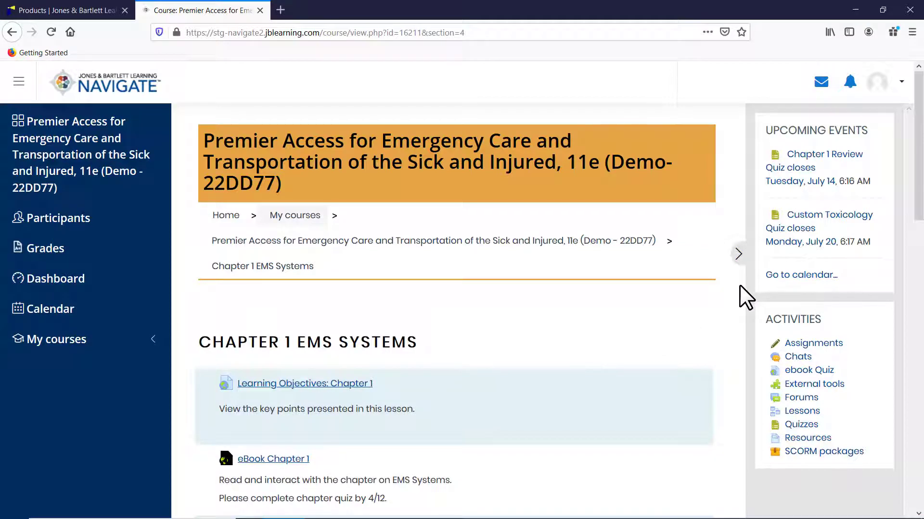
{"action": "scroll", "coordinate": [740, 285], "scroll_direction": "down", "scroll_amount": 8}
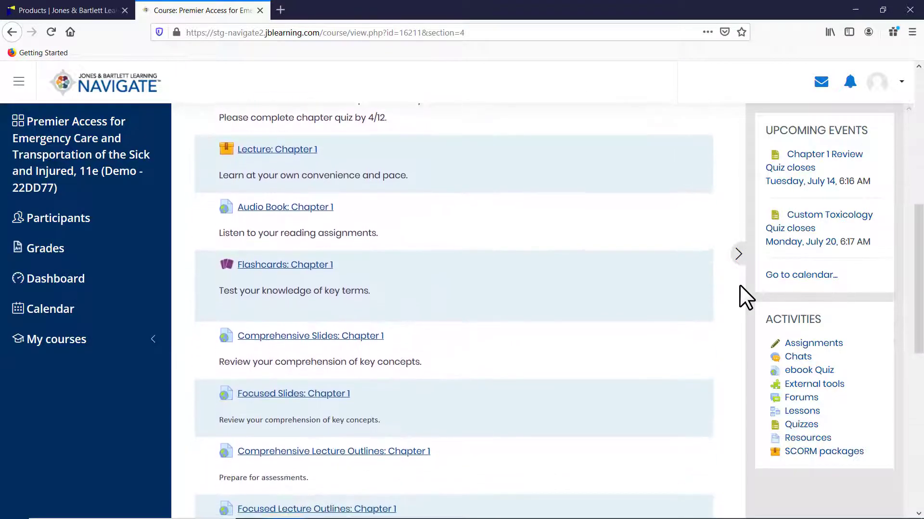
{"action": "left_click", "coordinate": [293, 207]}
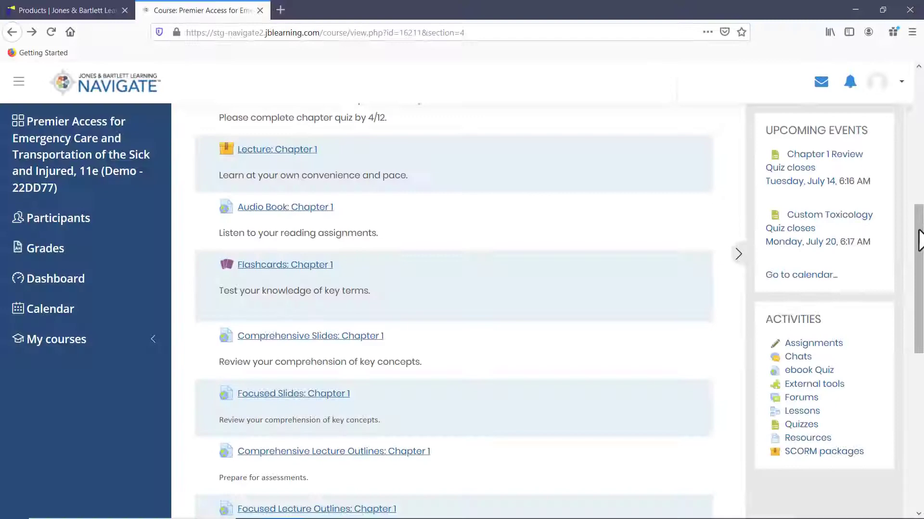
Step: Go to Chapter 2 Workforce Safety and Wellness, then jump to the Simulations section
{"action": "scroll", "coordinate": [919, 240], "scroll_direction": "down", "scroll_amount": 8}
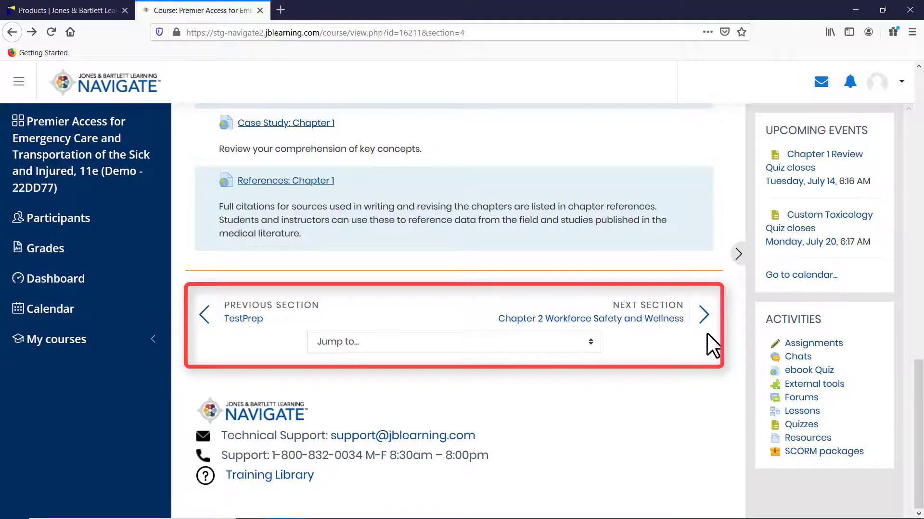
{"action": "left_click", "coordinate": [650, 320]}
{"action": "left_click_drag", "start_coordinate": [916, 181], "coordinate": [882, 501]}
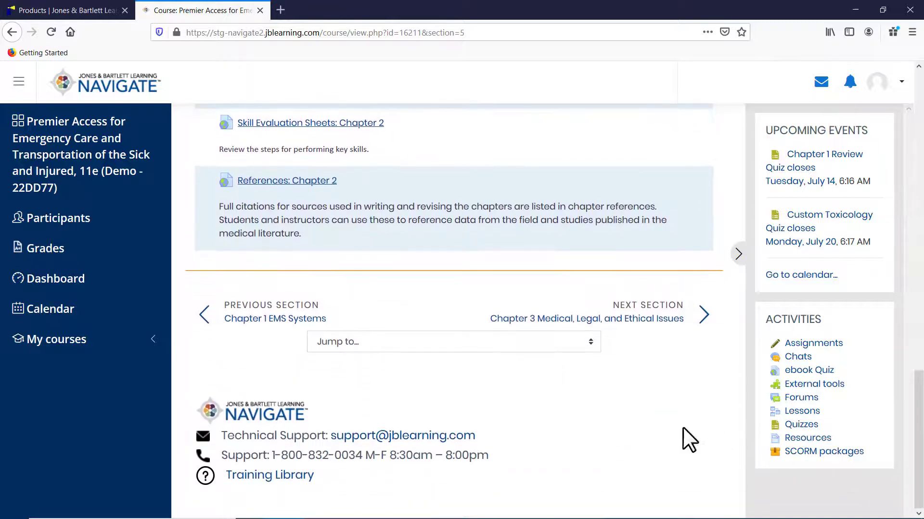
{"action": "left_click", "coordinate": [493, 345]}
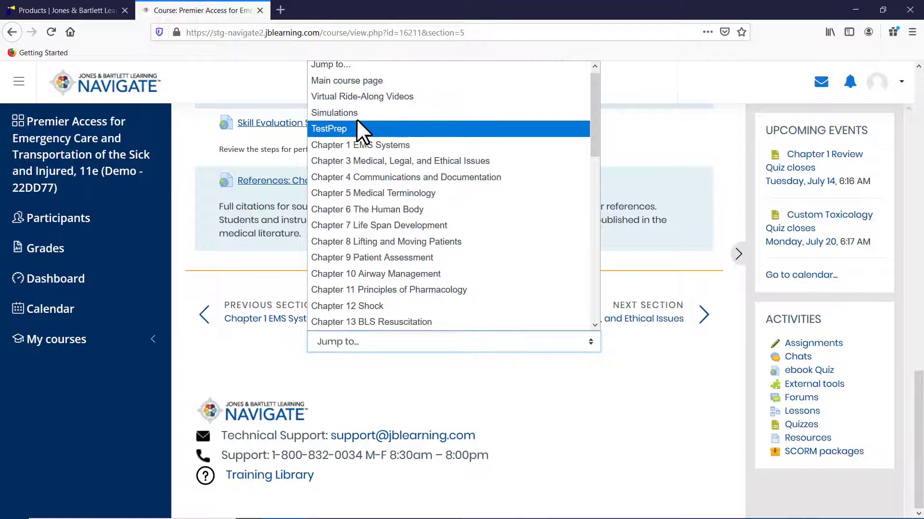
{"action": "left_click", "coordinate": [356, 113]}
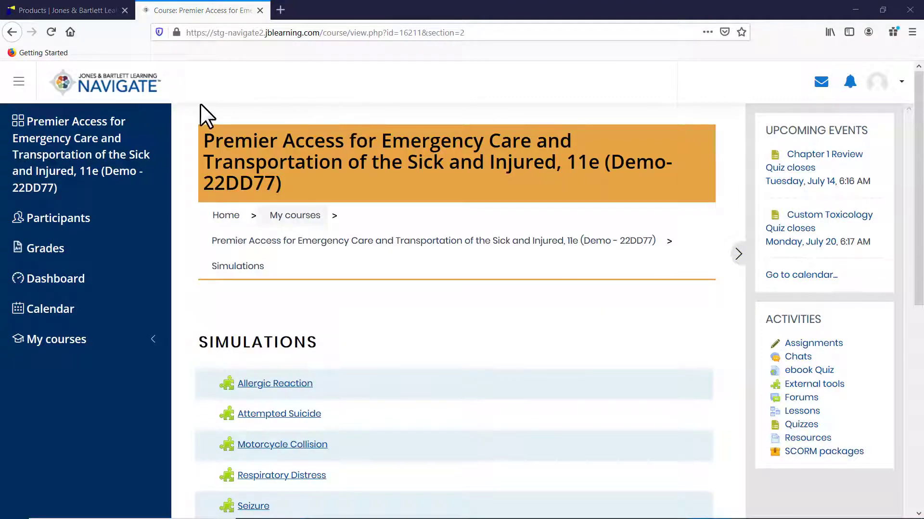
Step: Collapse and reopen the navigation drawer, then return to the course main page
{"action": "left_click", "coordinate": [19, 83]}
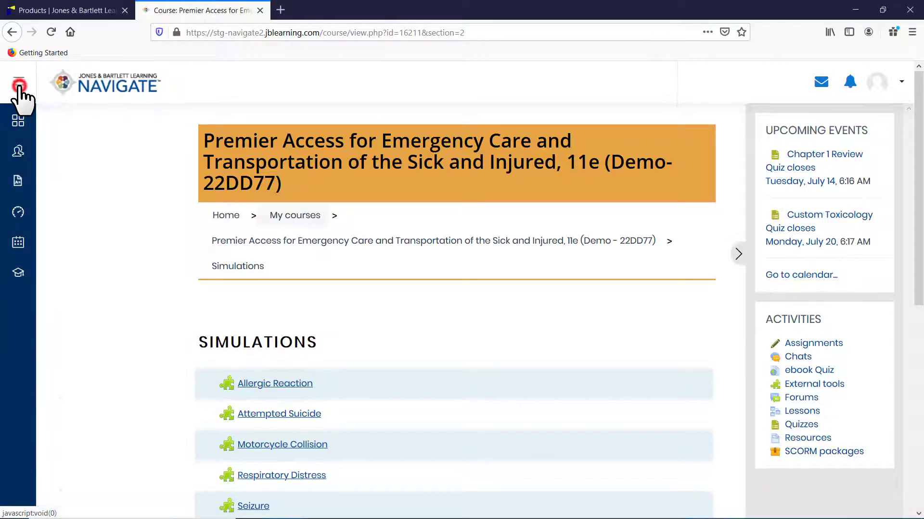
{"action": "left_click", "coordinate": [18, 82]}
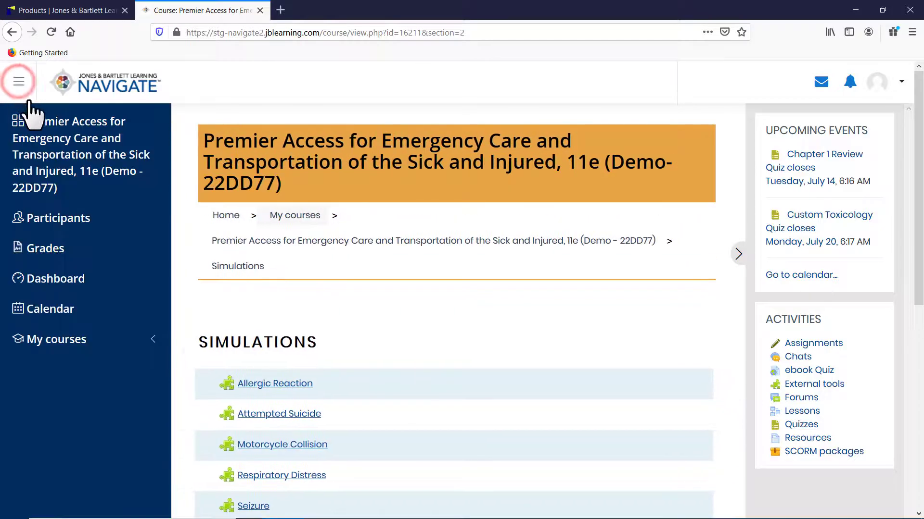
{"action": "left_click", "coordinate": [58, 159]}
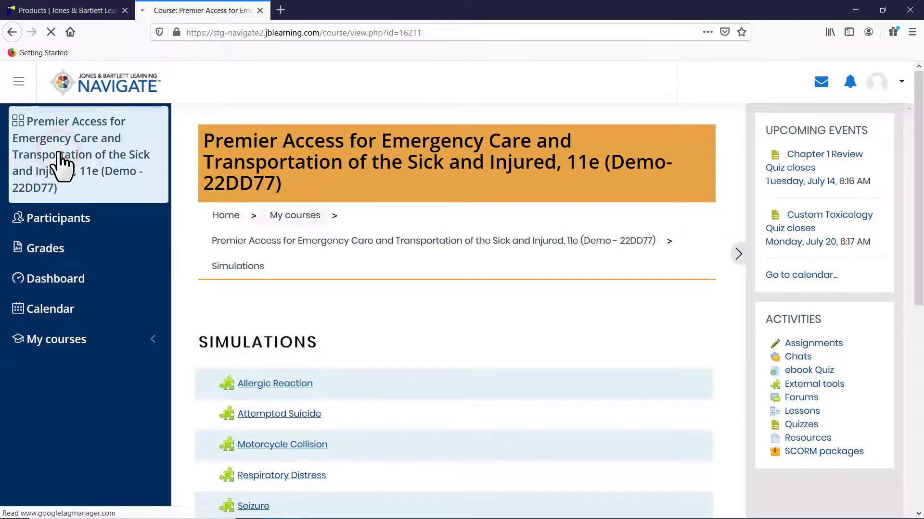
Step: Visit Chapter 7 Life Span Development, go back, then open the Quizzes list
{"action": "scroll", "coordinate": [627, 406], "scroll_direction": "down", "scroll_amount": 6}
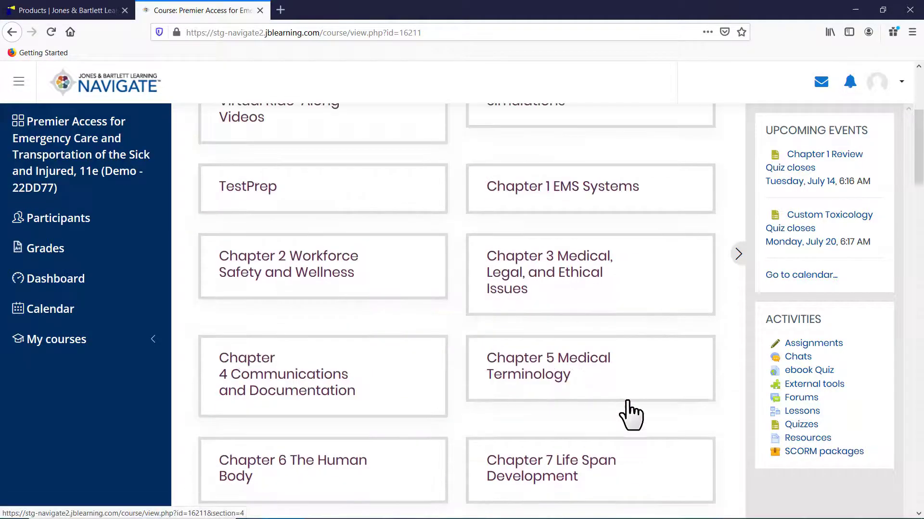
{"action": "left_click", "coordinate": [560, 384]}
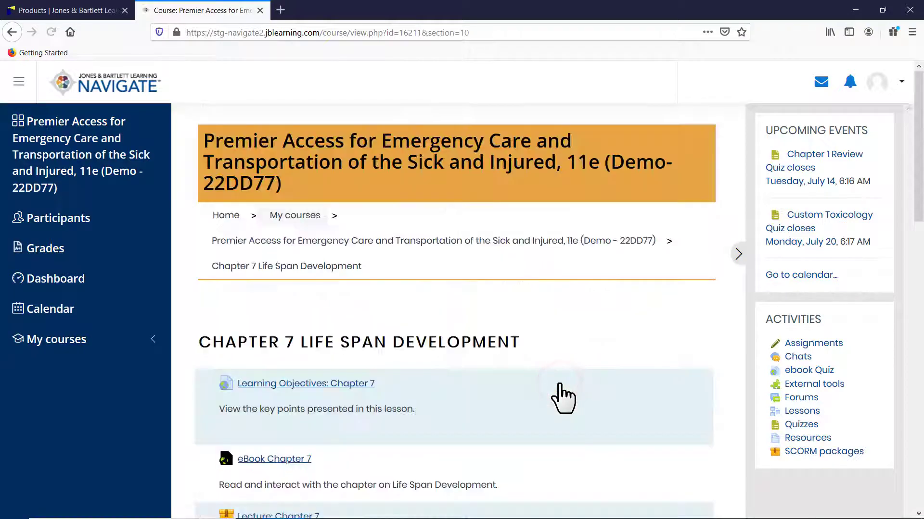
{"action": "left_click", "coordinate": [433, 238]}
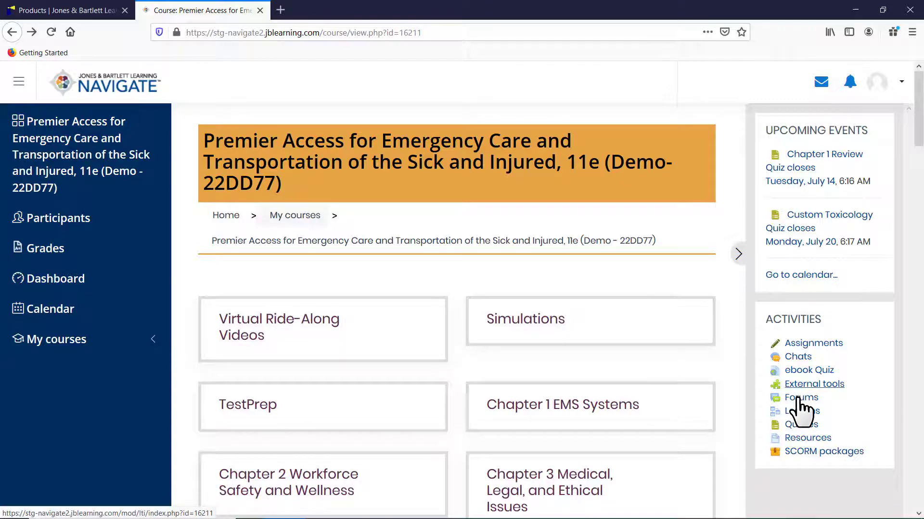
{"action": "left_click", "coordinate": [796, 425]}
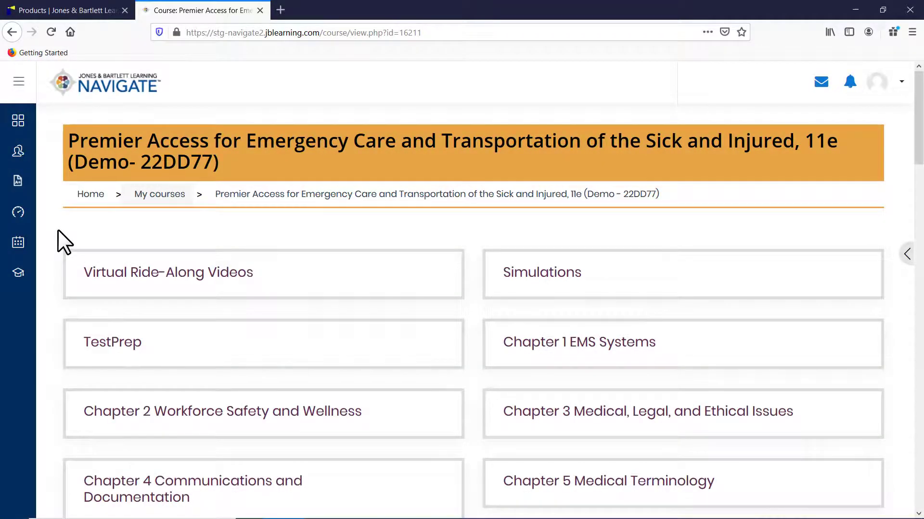
Step: Show the July 14 Chapter 1 Review Quiz closing event in the course calendar
{"action": "left_click", "coordinate": [22, 244]}
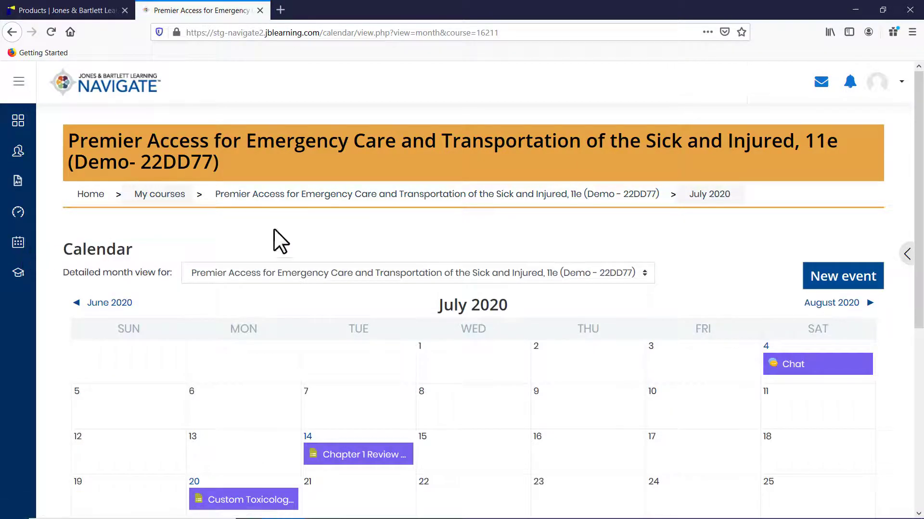
{"action": "scroll", "coordinate": [917, 190], "scroll_direction": "down", "scroll_amount": 3}
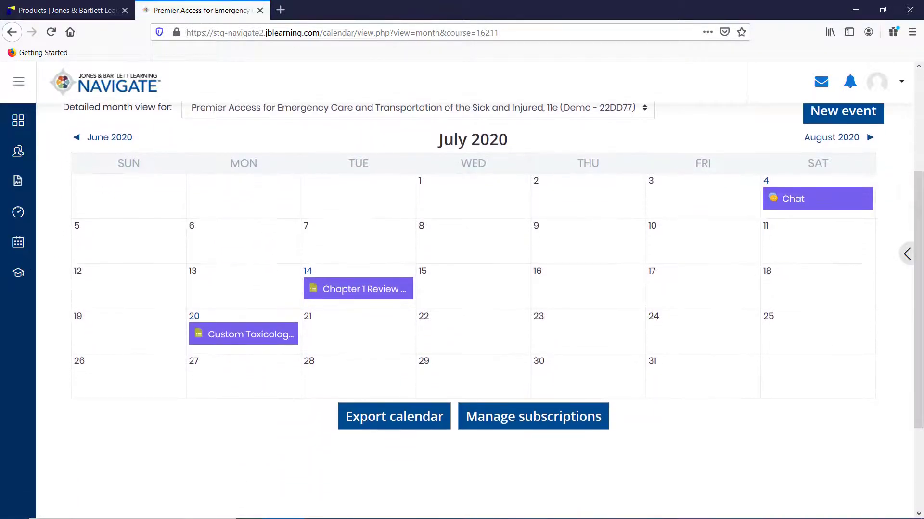
{"action": "left_click", "coordinate": [348, 289]}
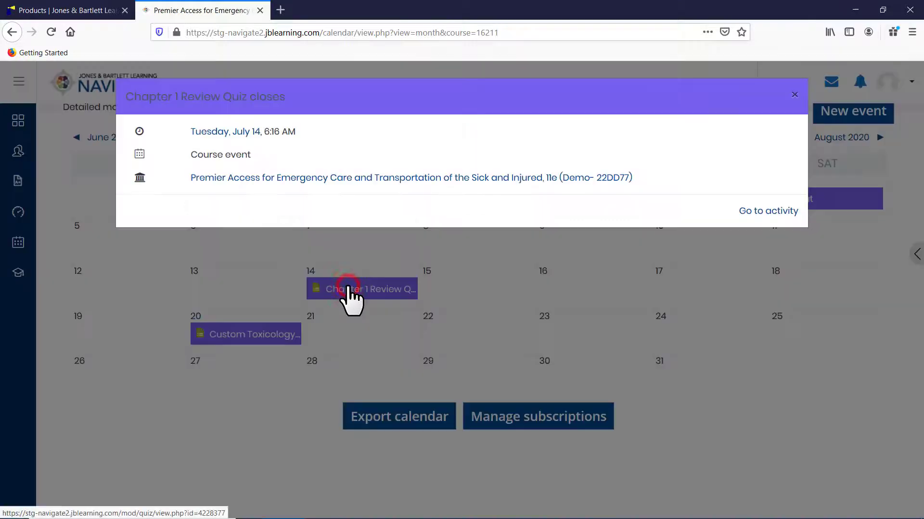